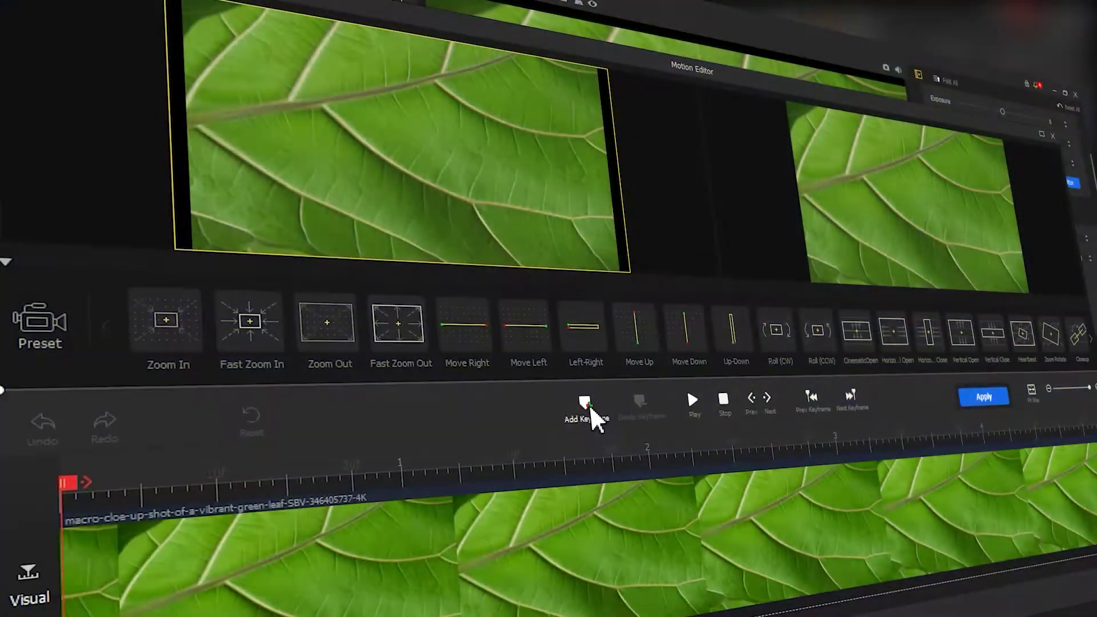
# Step: Add a keyframe to the leaf clip's motion and replay the fade sequence from the start
pyautogui.click(584, 404)
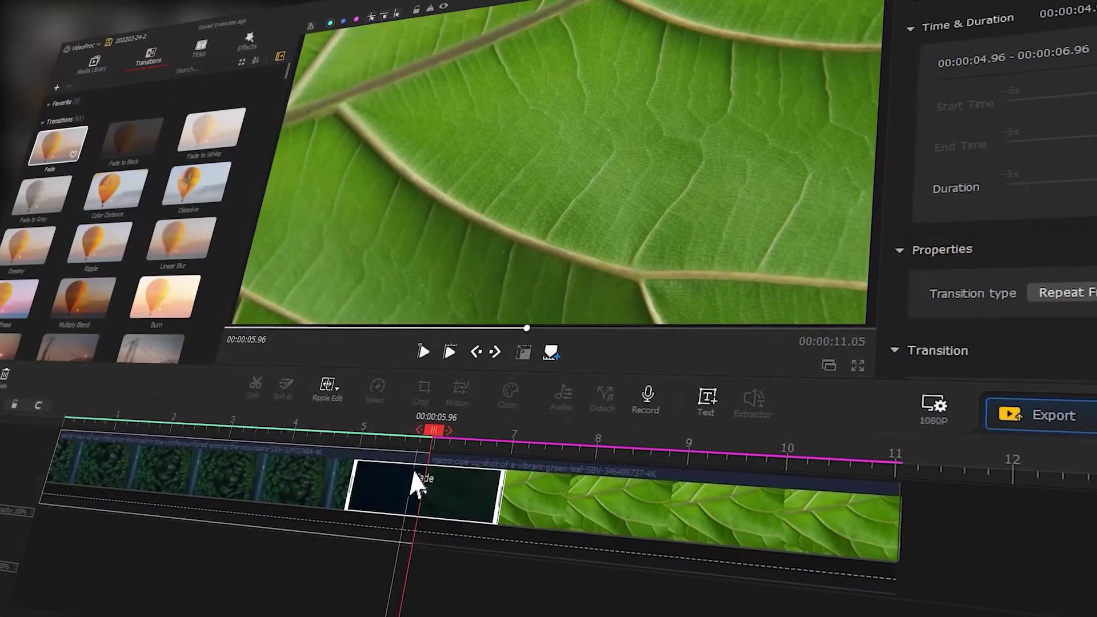
pyautogui.moveTo(433, 429); pyautogui.dragTo(62, 416)
pyautogui.press('space')
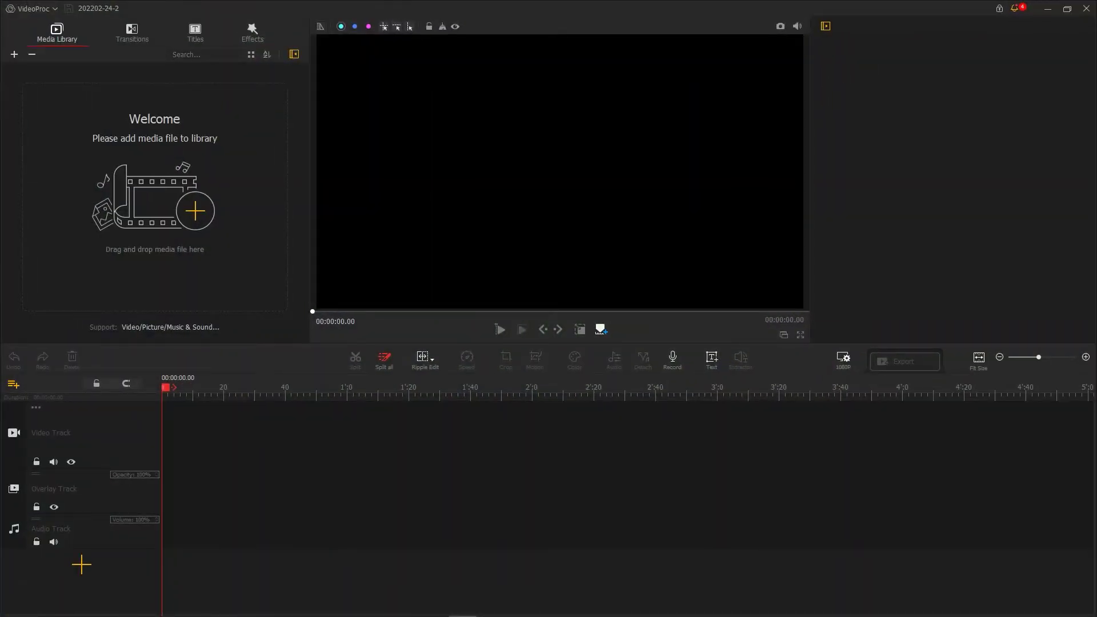
# Step: Import the forest and leaf clips, place the aerial clip on the video track, and ripple-trim it to 5.96 s
pyautogui.moveTo(850, 55); pyautogui.dragTo(162, 209)
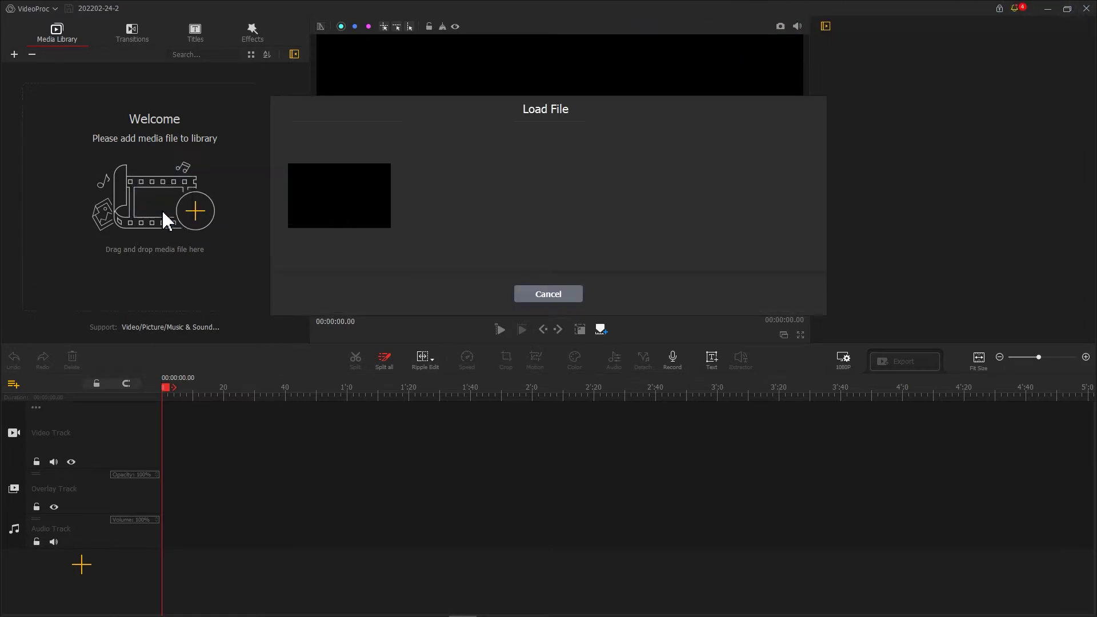
pyautogui.moveTo(229, 117)
pyautogui.mouseDown()
pyautogui.moveTo(230, 204)
pyautogui.moveTo(183, 409)
pyautogui.moveTo(357, 389)
pyautogui.moveTo(943, 407)
pyautogui.mouseUp()
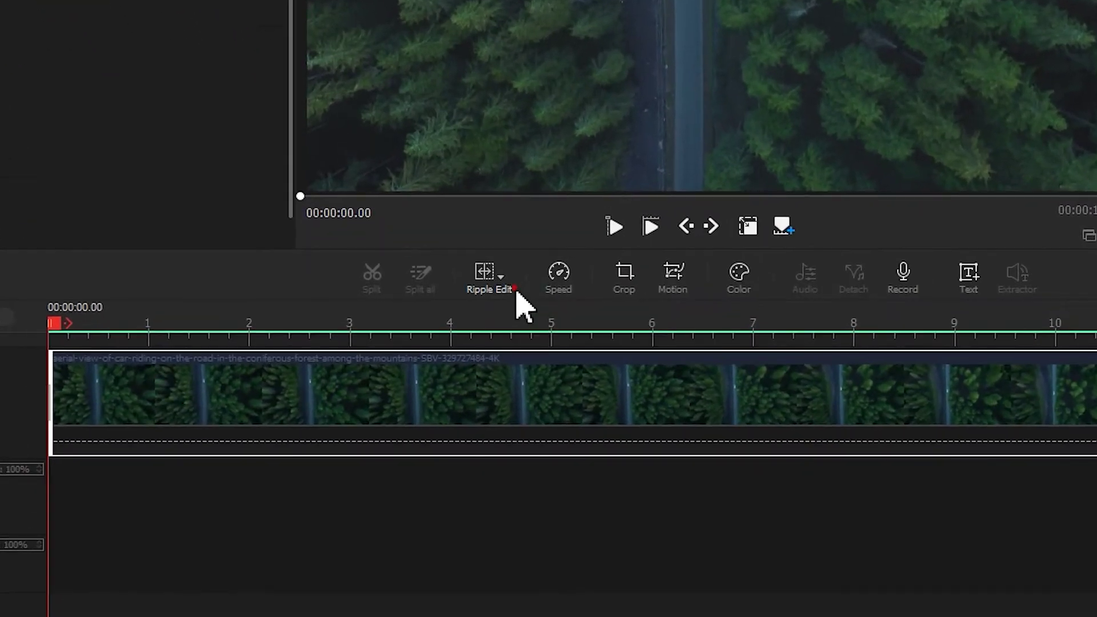
pyautogui.click(517, 291)
pyautogui.click(561, 308)
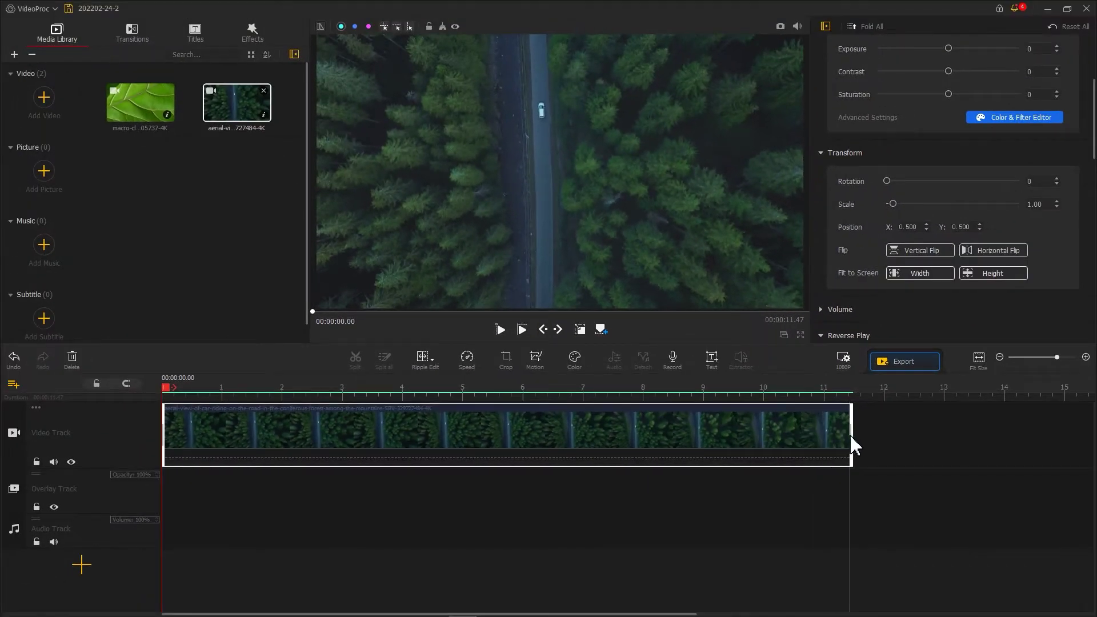
pyautogui.moveTo(851, 438); pyautogui.dragTo(843, 436)
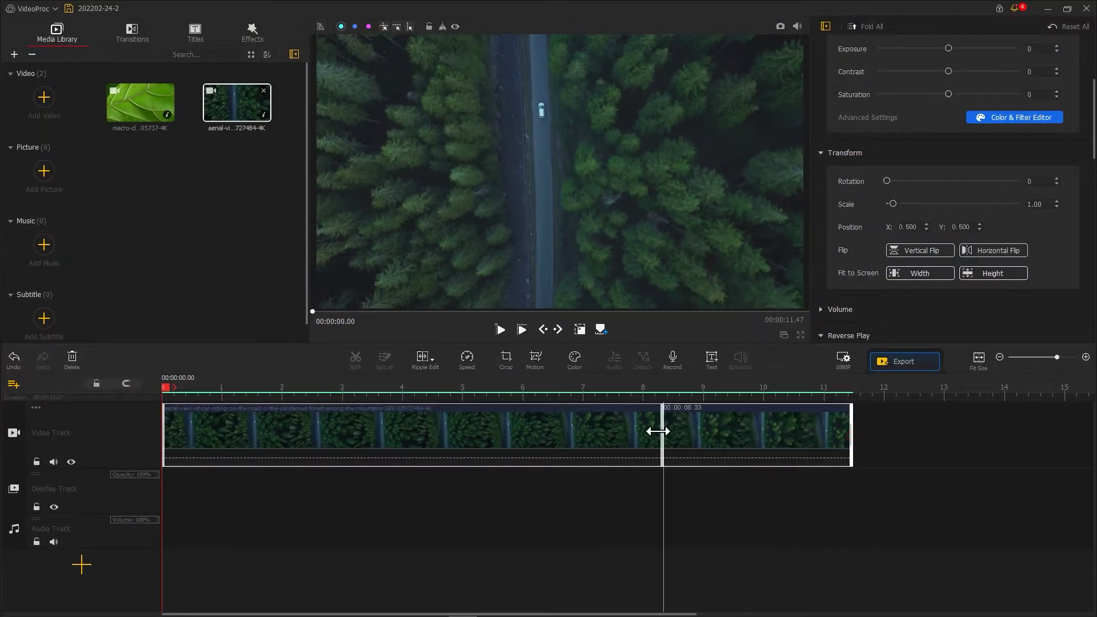
pyautogui.moveTo(520, 430); pyautogui.dragTo(518, 430)
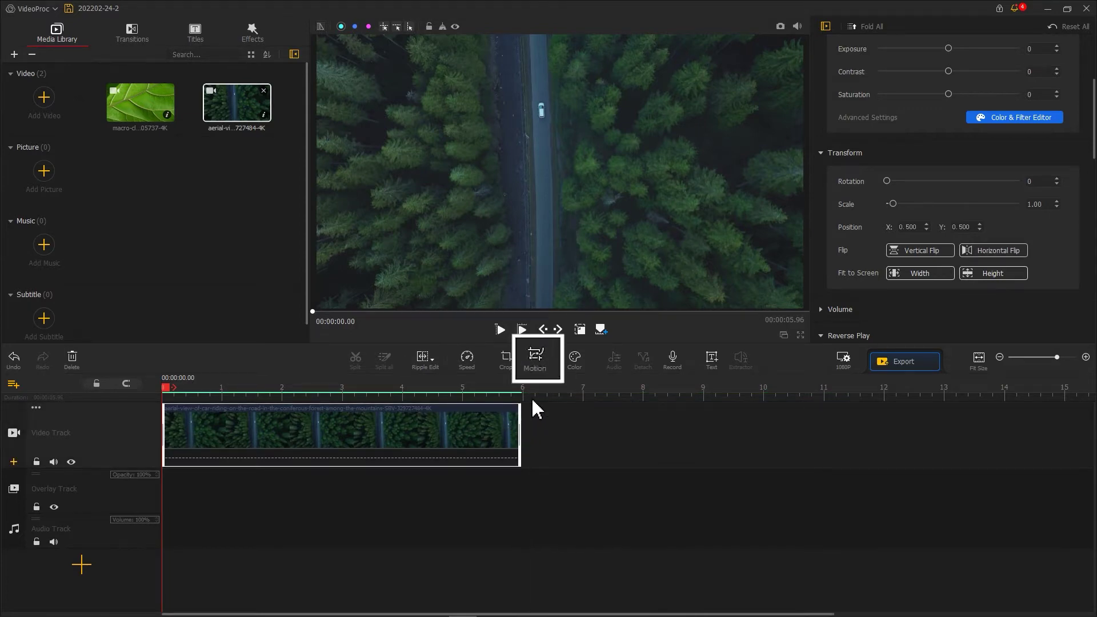
pyautogui.click(535, 363)
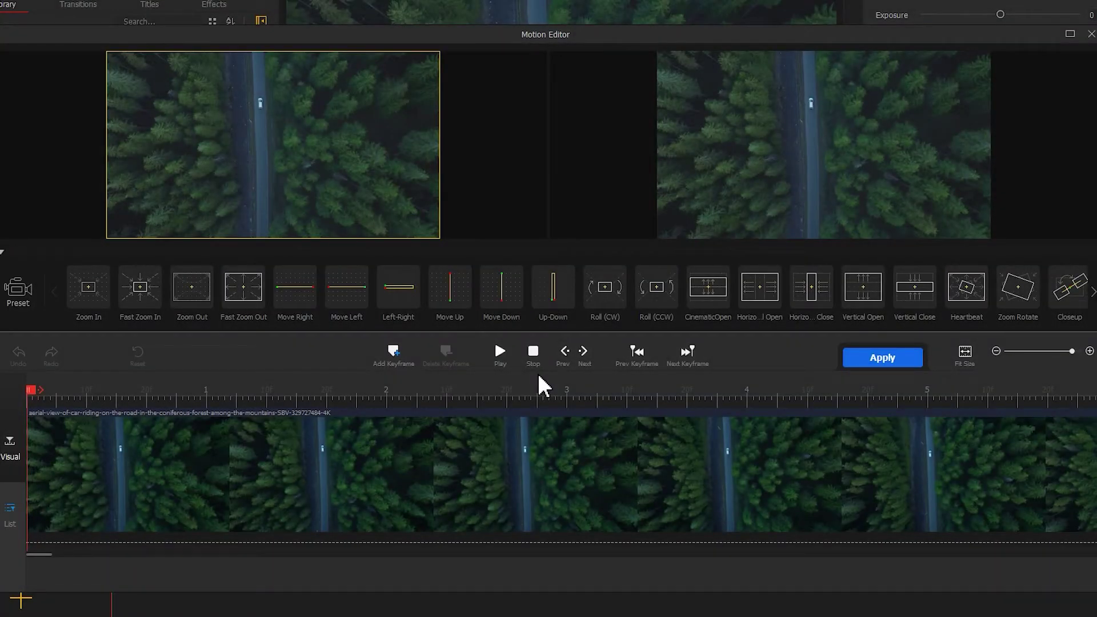
# Step: Keyframe the aerial clip from a tight crop on the car to a wider road view at its end, then apply
pyautogui.click(394, 350)
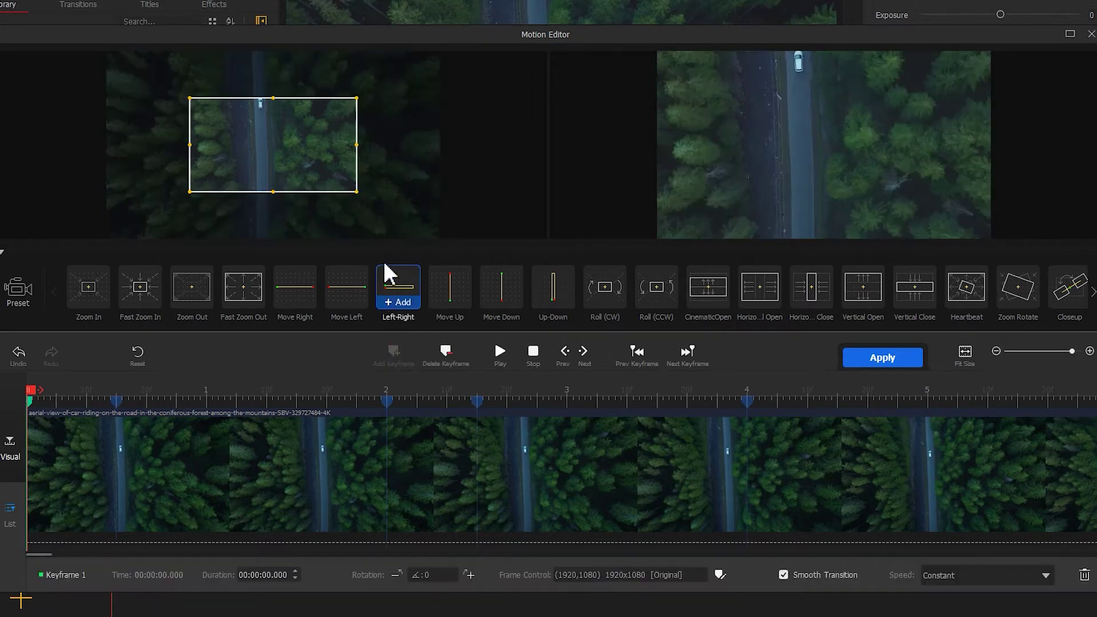
pyautogui.moveTo(354, 194); pyautogui.dragTo(276, 106)
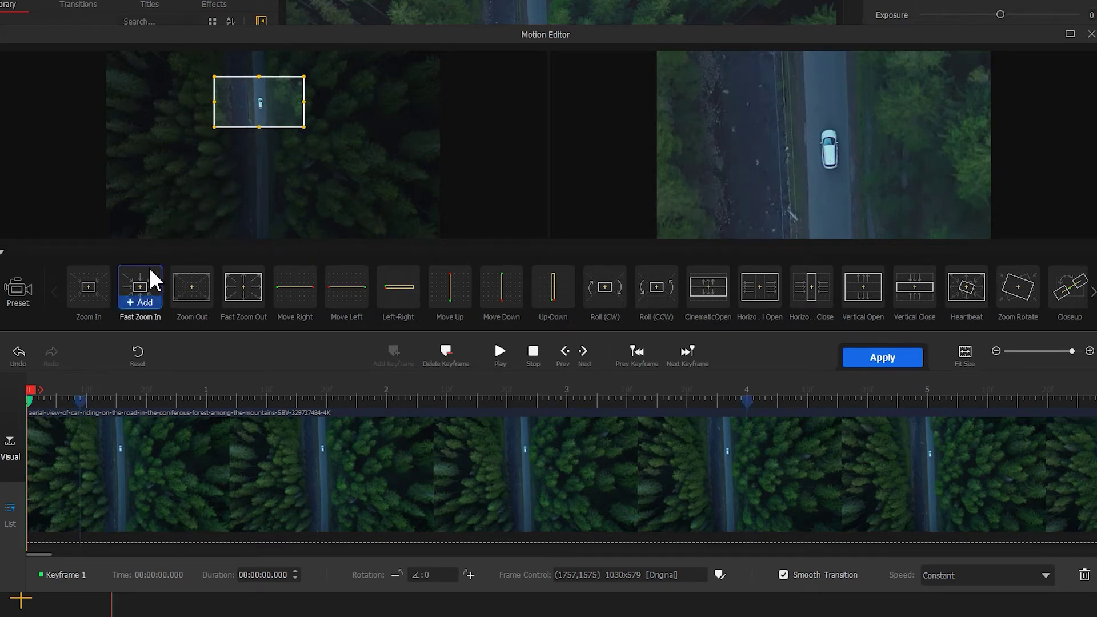
pyautogui.moveTo(34, 390); pyautogui.dragTo(1092, 388)
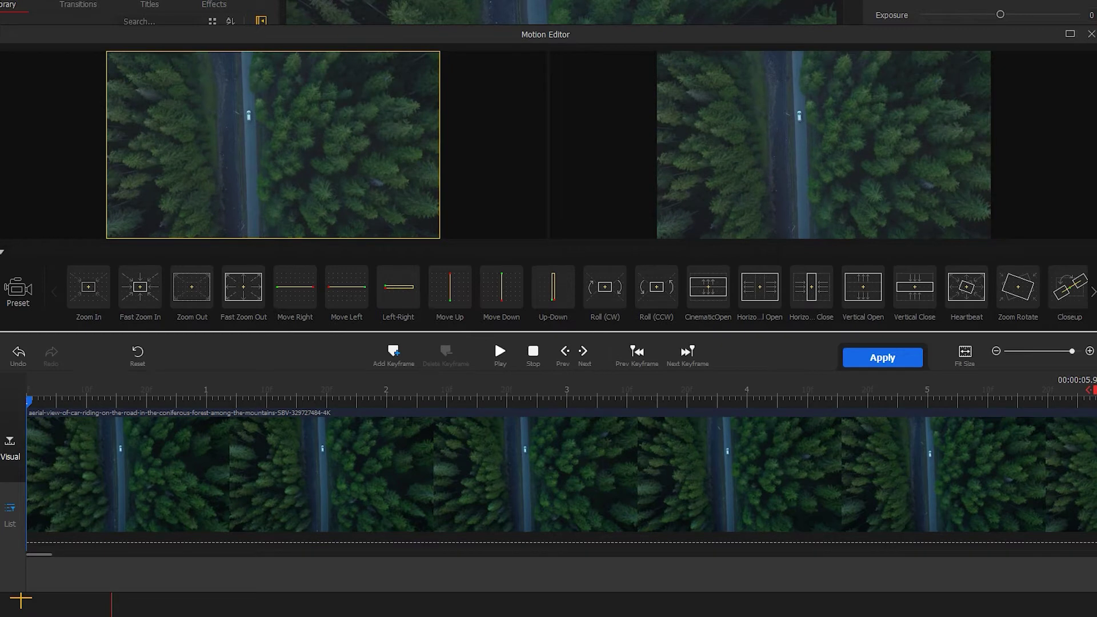
pyautogui.click(403, 347)
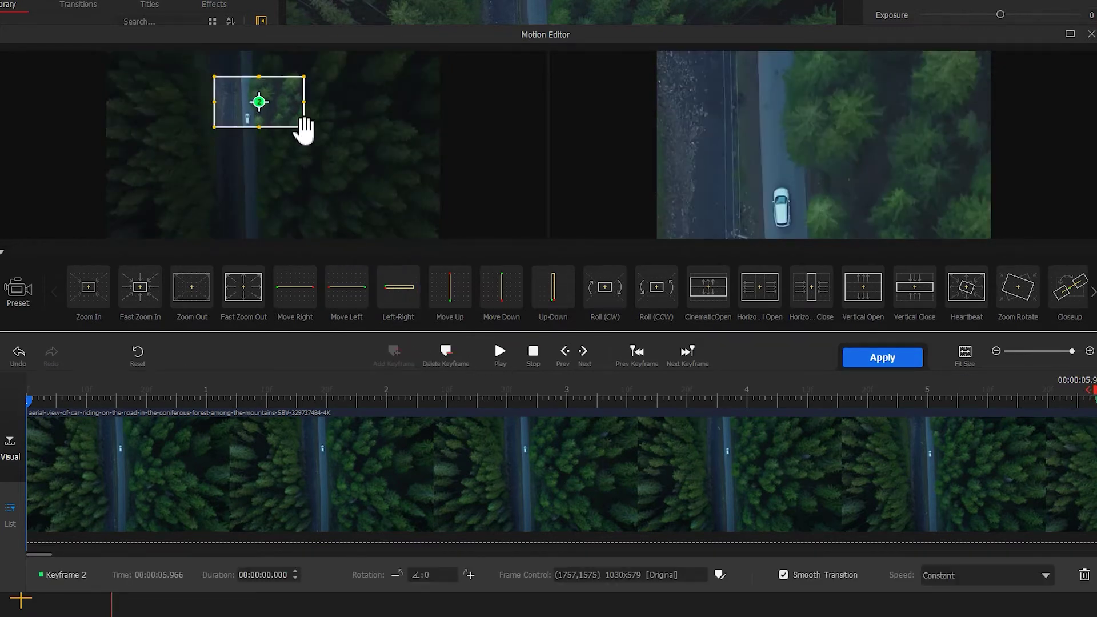
pyautogui.moveTo(303, 128)
pyautogui.mouseDown()
pyautogui.moveTo(360, 186)
pyautogui.moveTo(305, 150)
pyautogui.moveTo(279, 150)
pyautogui.mouseUp()
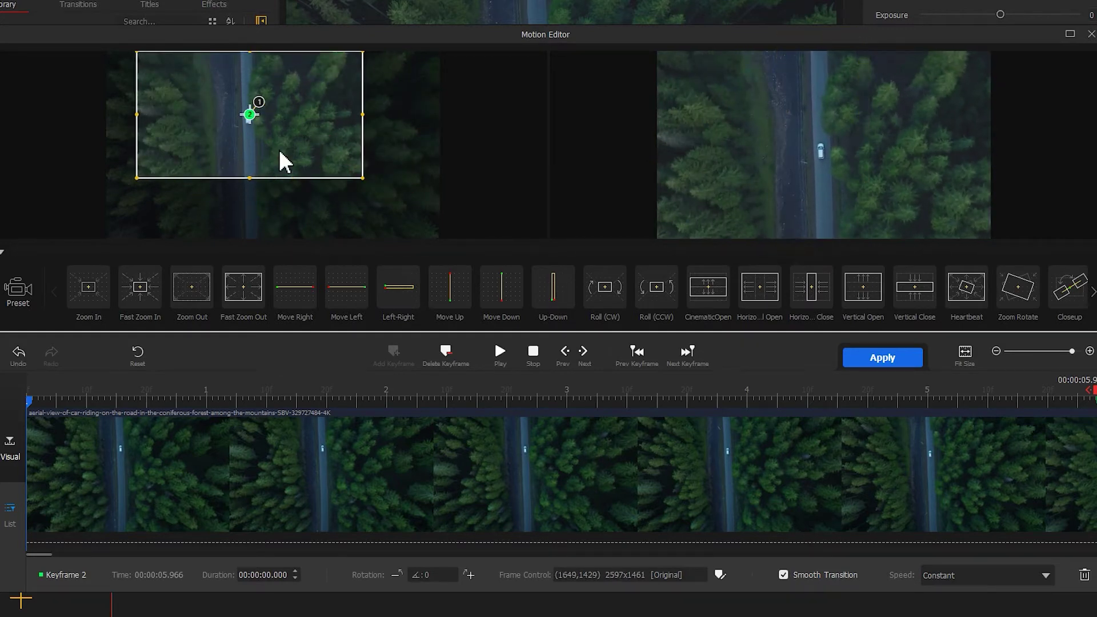
pyautogui.click(853, 360)
# Step: Play back the aerial motion, then append the leaf clip and ripple-trim it to end near 11 s
pyautogui.press('space')
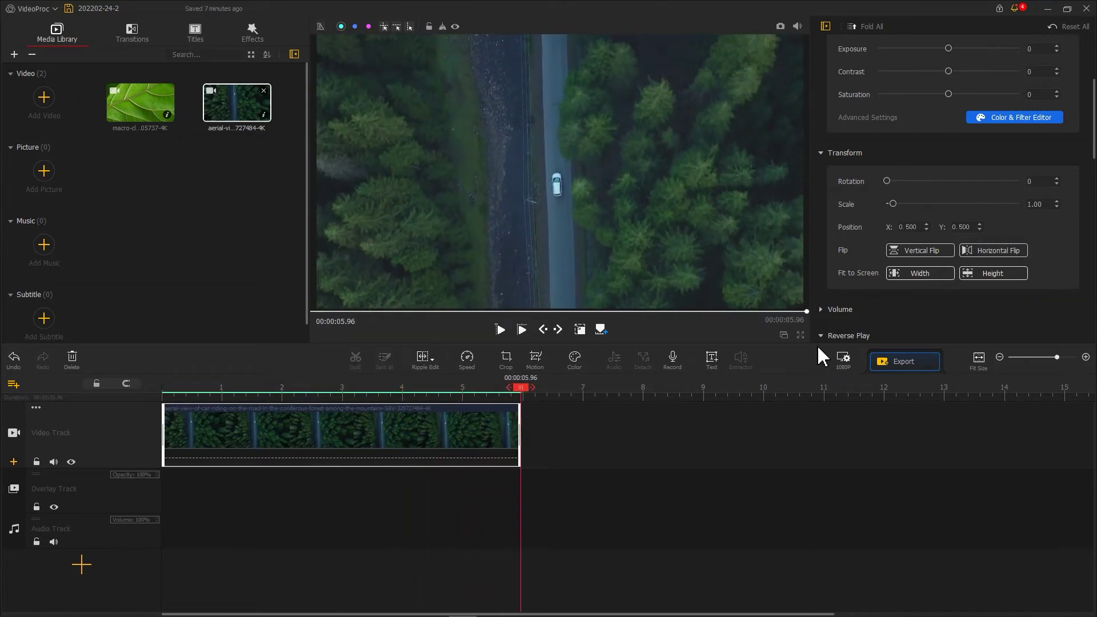
pyautogui.moveTo(150, 106); pyautogui.dragTo(532, 419)
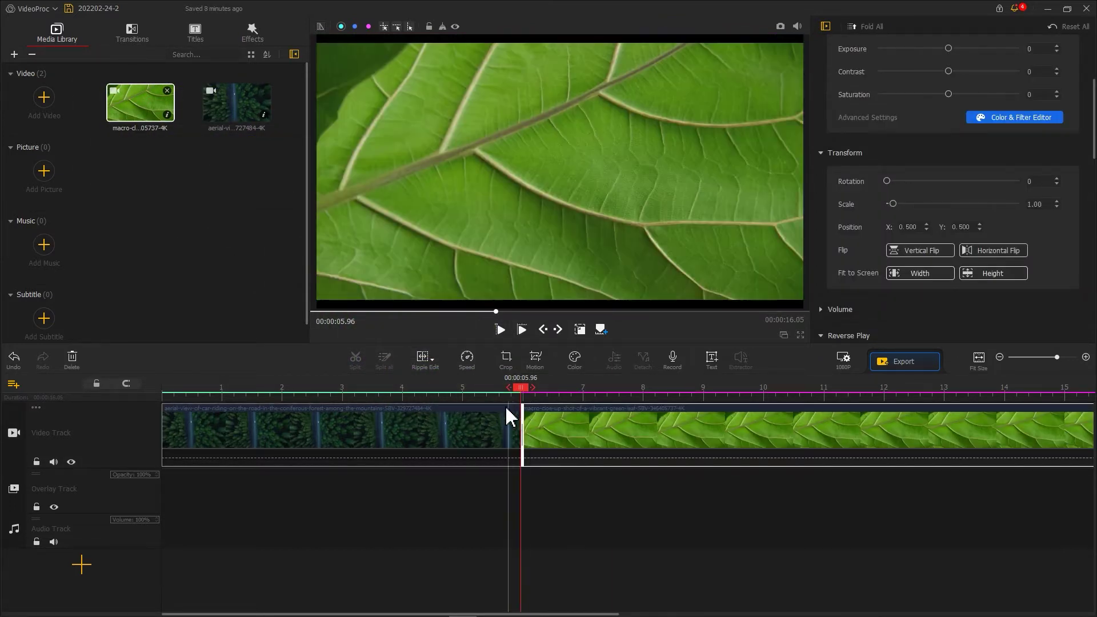
pyautogui.click(428, 359)
pyautogui.click(457, 372)
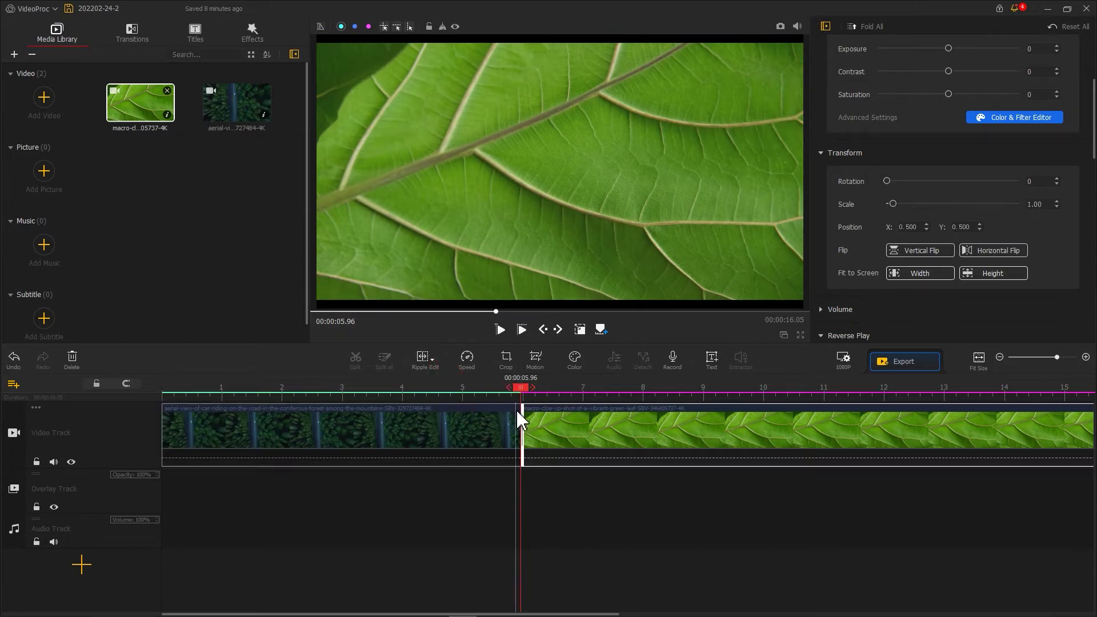
pyautogui.moveTo(520, 415); pyautogui.dragTo(655, 423)
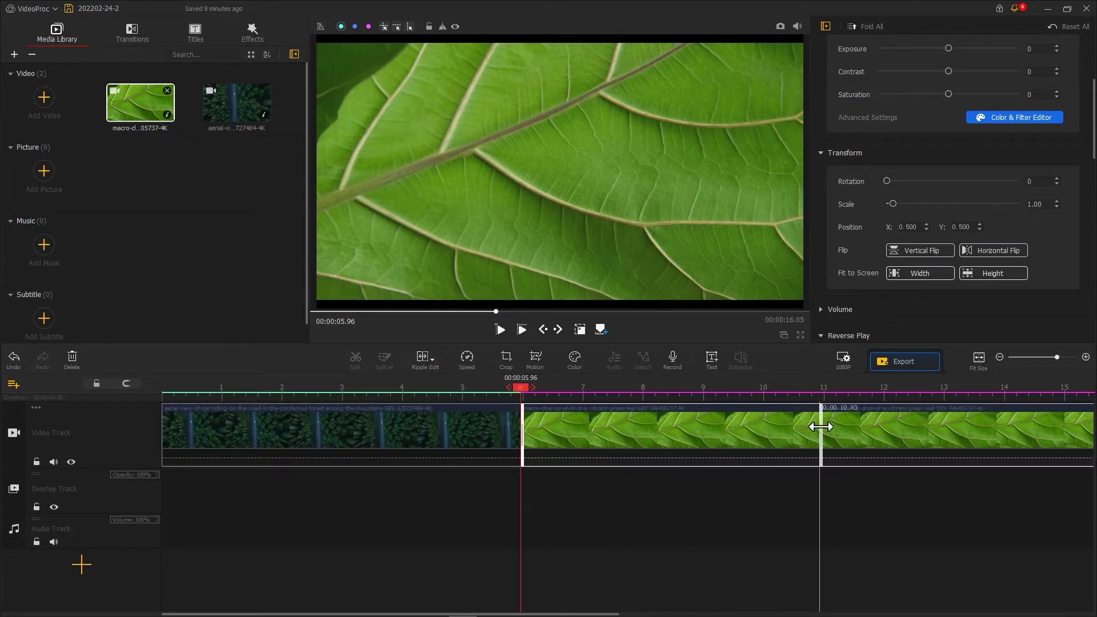
pyautogui.moveTo(820, 426); pyautogui.dragTo(824, 434)
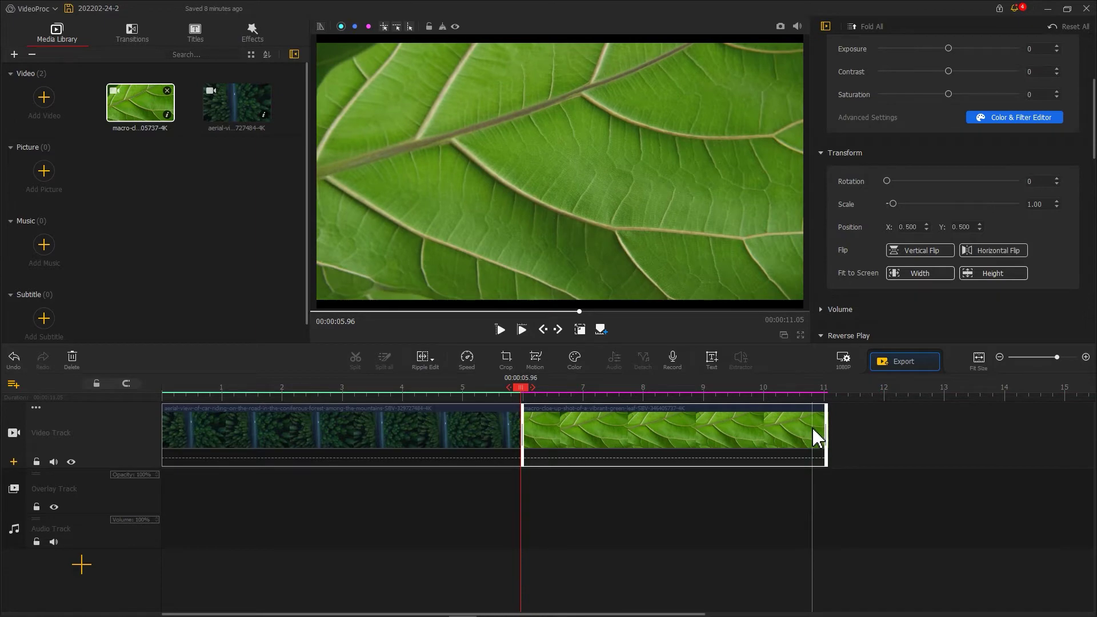
pyautogui.click(544, 364)
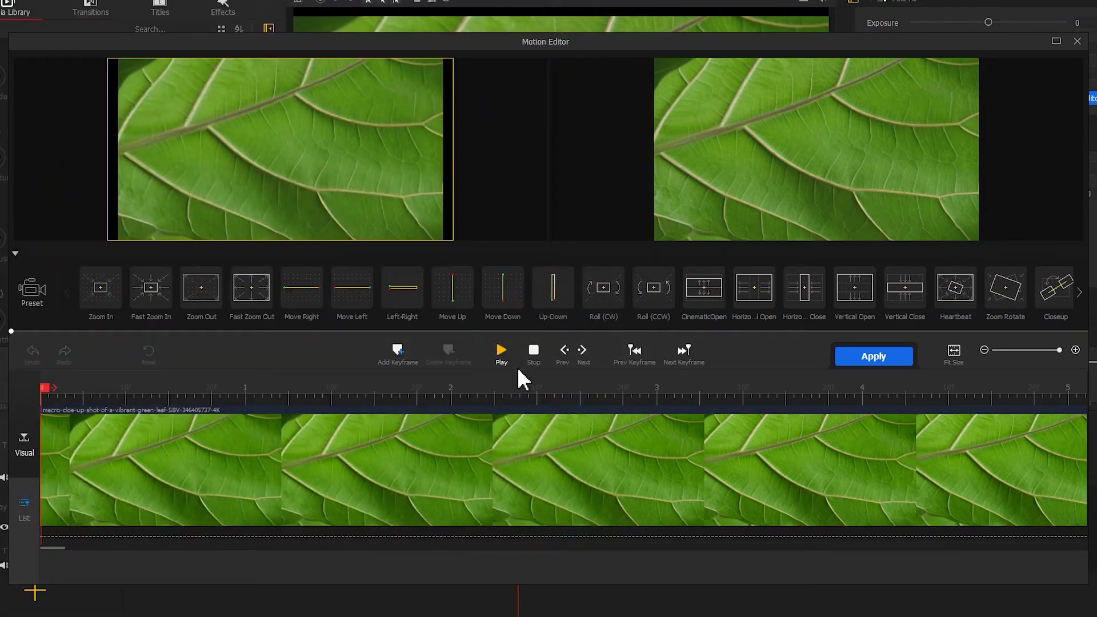
# Step: Keyframe the leaf clip from a tight framing on the leaf to a larger, straightened frame, then apply
pyautogui.click(399, 354)
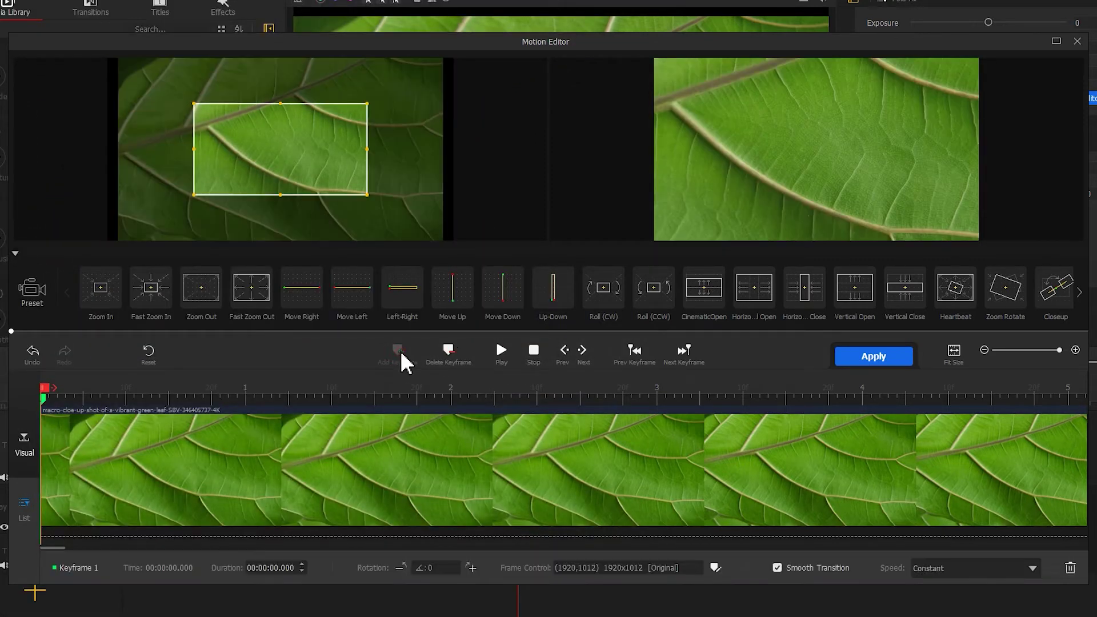
pyautogui.moveTo(366, 195); pyautogui.dragTo(246, 135)
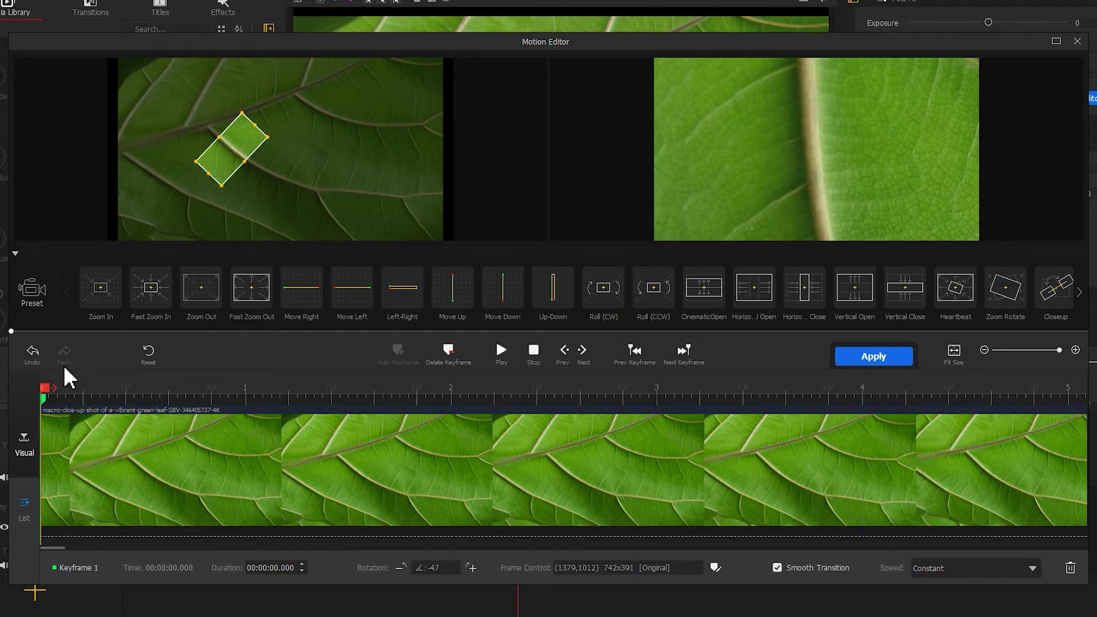
pyautogui.moveTo(65, 370); pyautogui.dragTo(1037, 411)
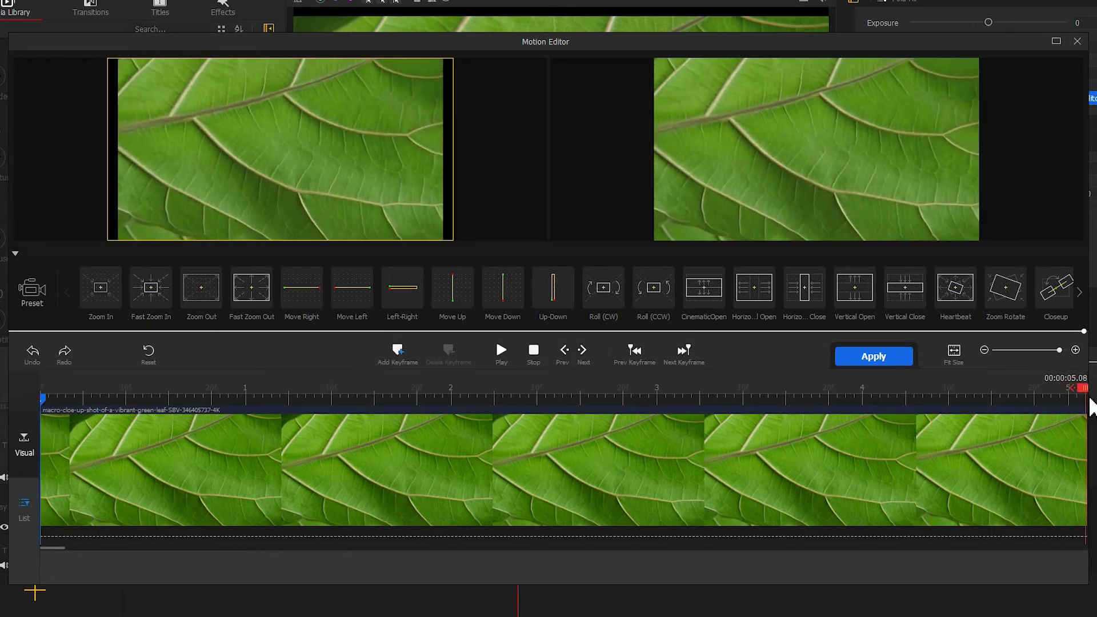
pyautogui.click(409, 355)
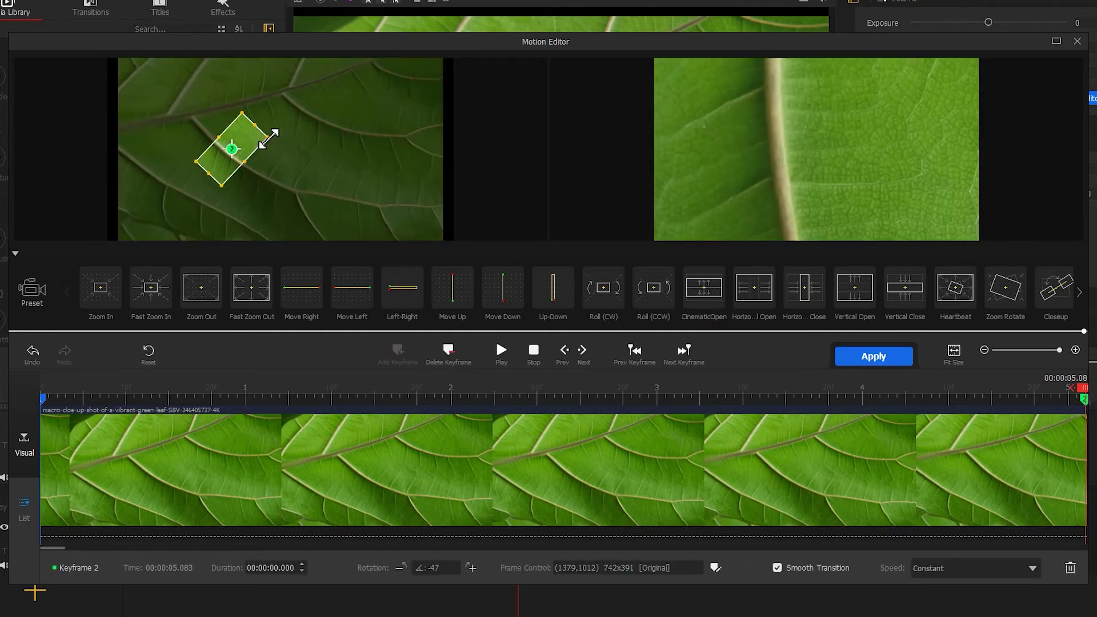
pyautogui.moveTo(262, 143); pyautogui.dragTo(354, 177)
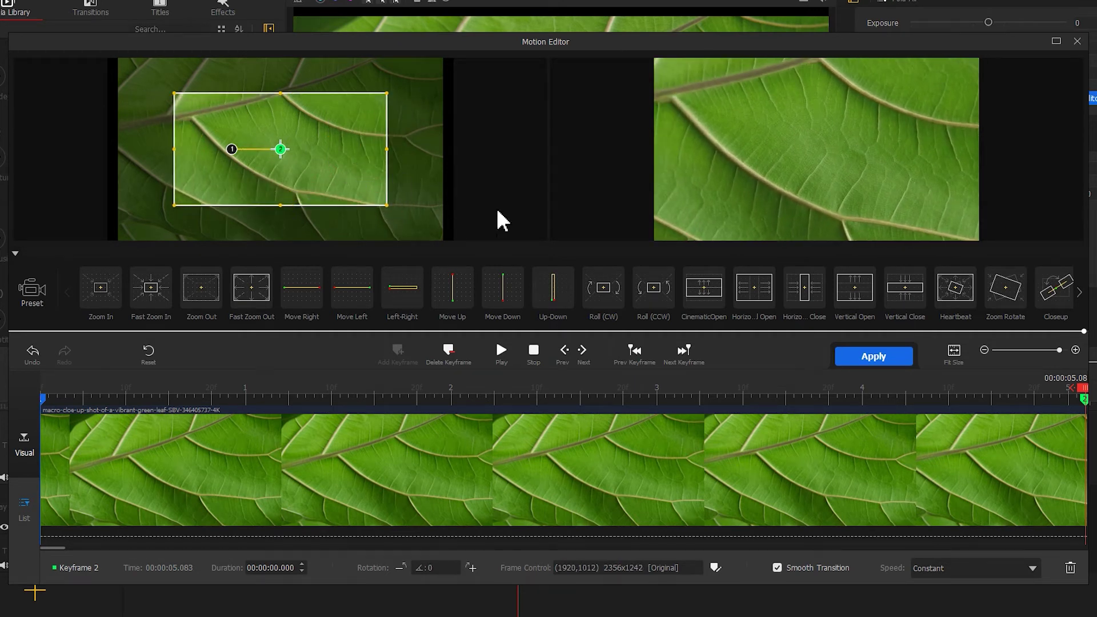
pyautogui.click(873, 356)
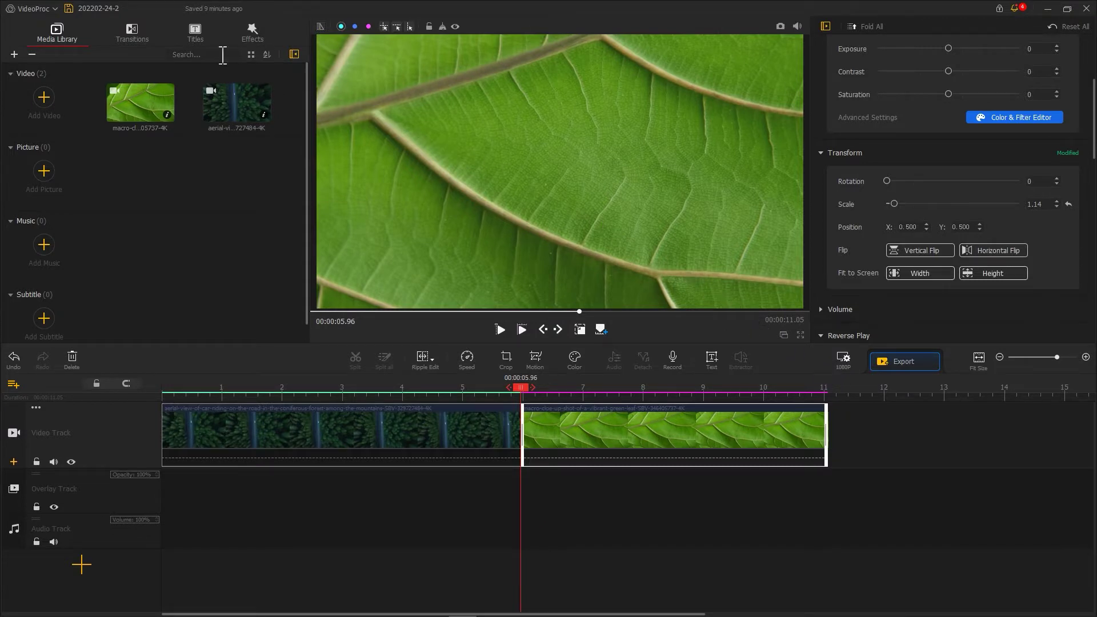
# Step: Drop a Fade transition between the road and leaf clips and return the playhead to the start
pyautogui.click(141, 41)
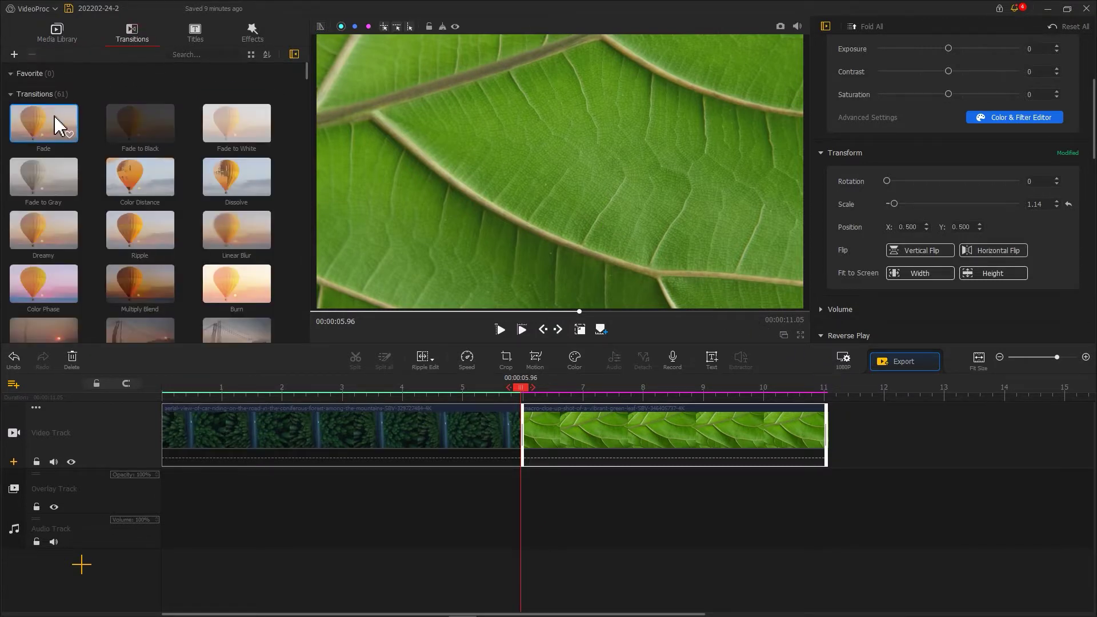
pyautogui.moveTo(57, 125); pyautogui.dragTo(439, 387)
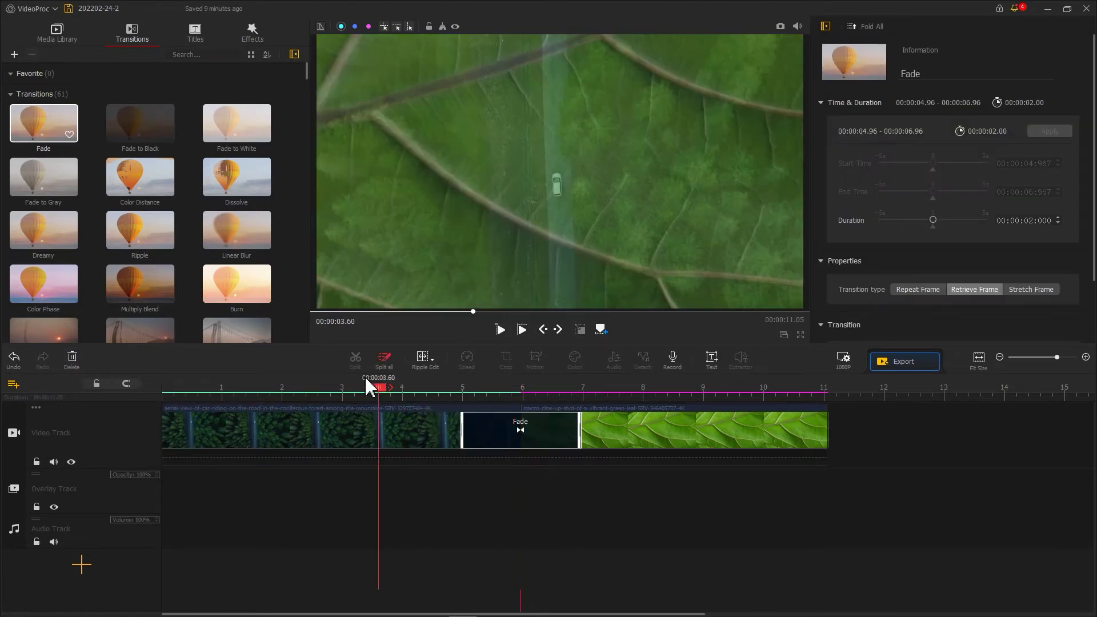
pyautogui.moveTo(205, 389); pyautogui.dragTo(166, 392)
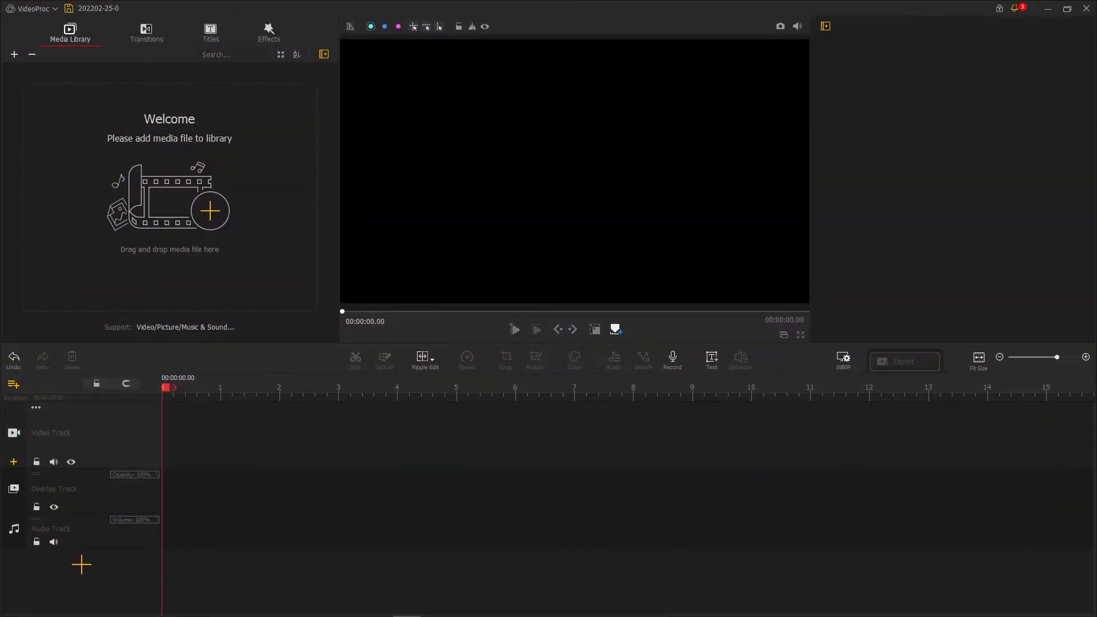
# Step: Import both dancer clips, put the ballerina clip on the video track, and ripple-trim it to 3.46 s
pyautogui.moveTo(1032, 84); pyautogui.dragTo(231, 233)
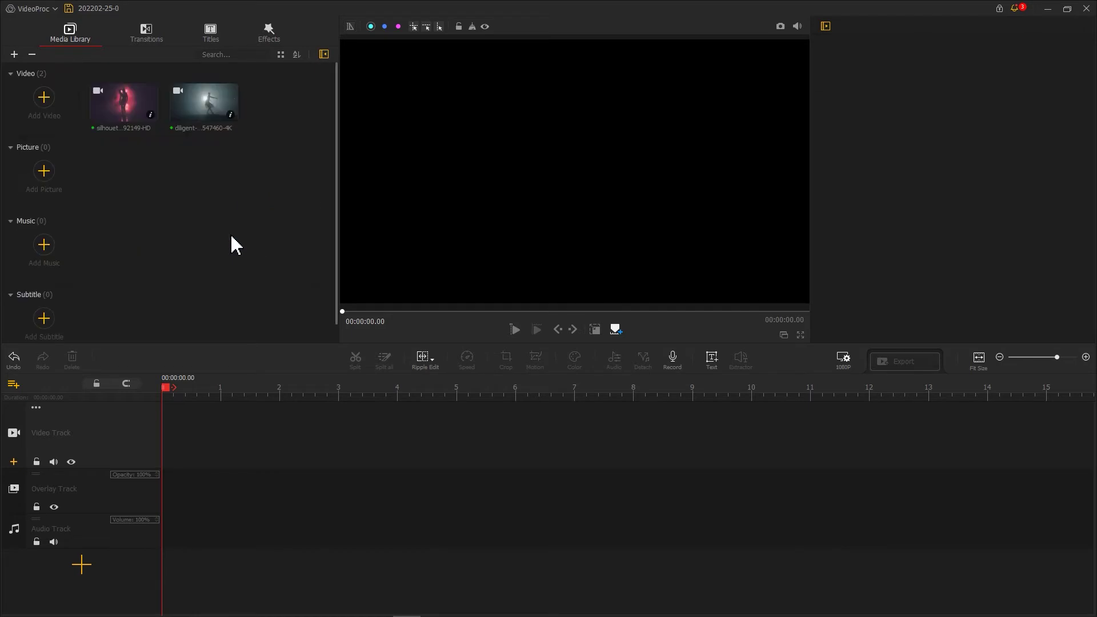
pyautogui.moveTo(215, 115); pyautogui.dragTo(201, 405)
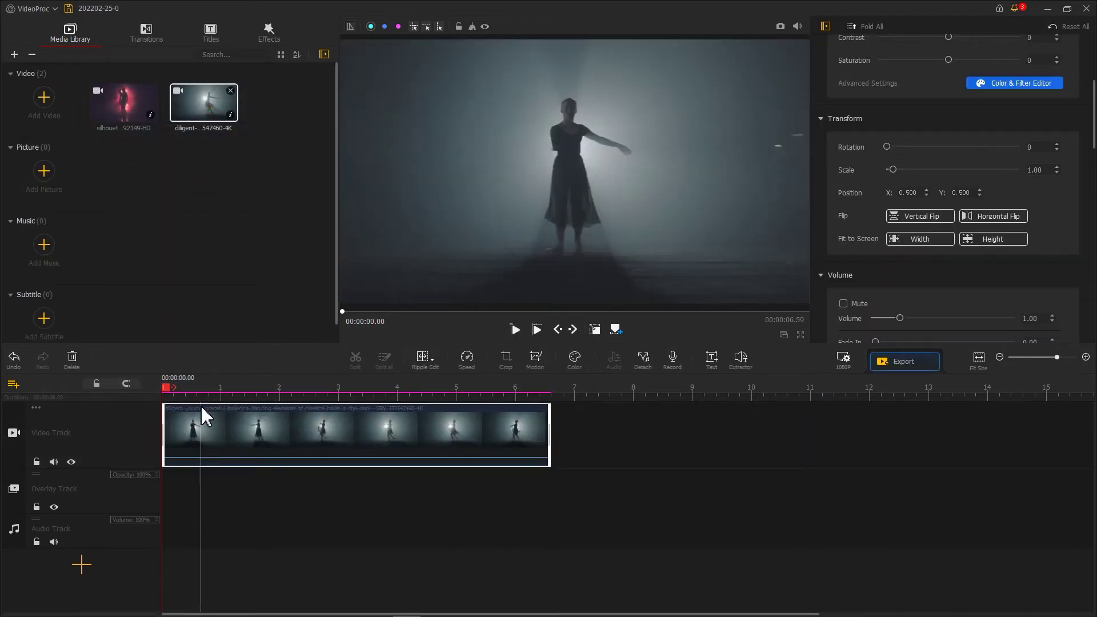
pyautogui.click(420, 357)
pyautogui.click(464, 378)
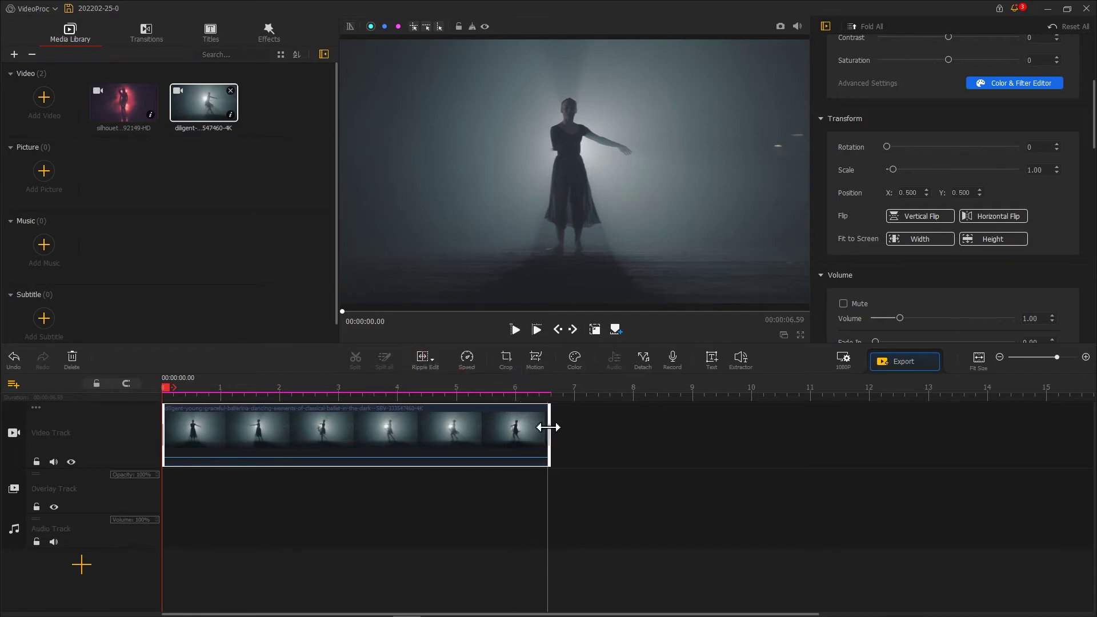
pyautogui.moveTo(548, 427); pyautogui.dragTo(531, 426)
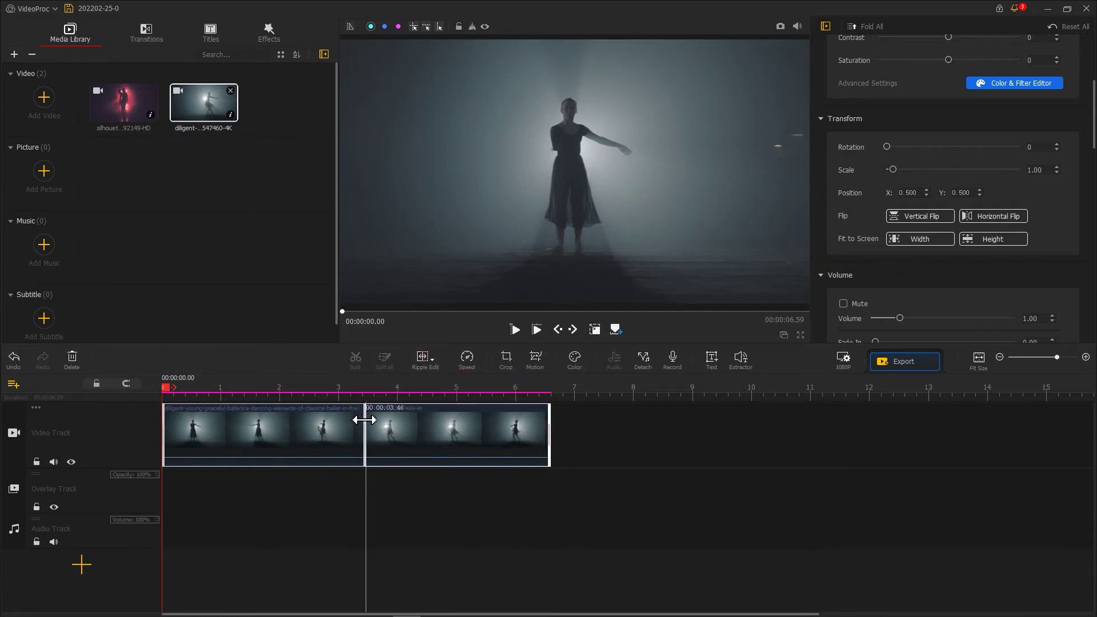
pyautogui.moveTo(365, 419); pyautogui.dragTo(365, 420)
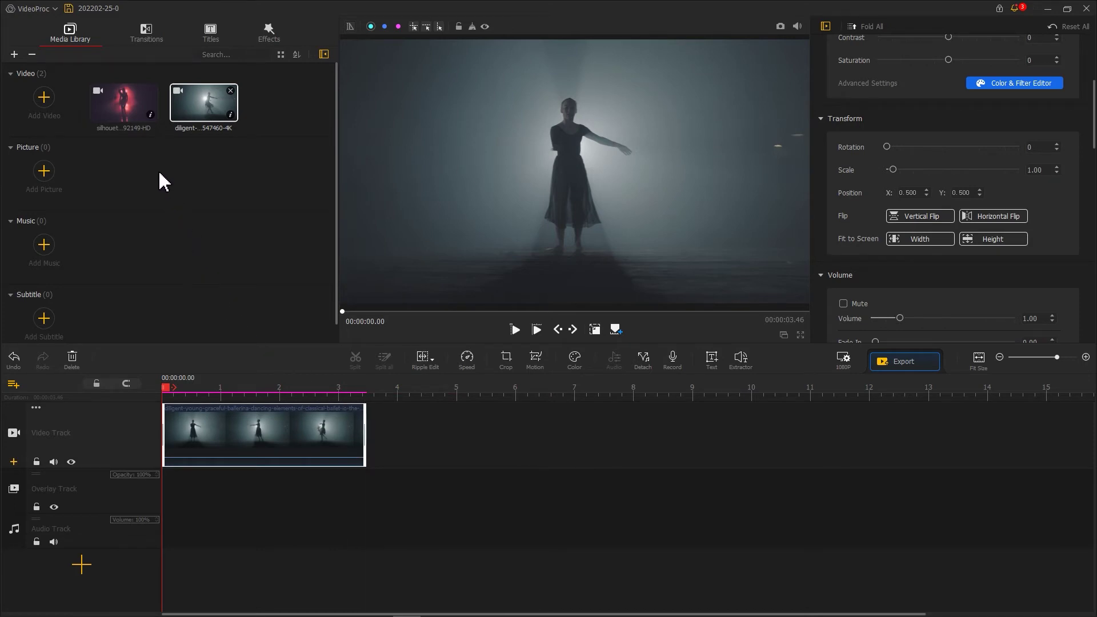
# Step: Overlay the silhouette clip from 2.83 s and stretch it to fill the whole frame
pyautogui.moveTo(132, 115); pyautogui.dragTo(345, 512)
pyautogui.moveTo(457, 237); pyautogui.dragTo(342, 302)
pyautogui.moveTo(692, 108); pyautogui.dragTo(805, 41)
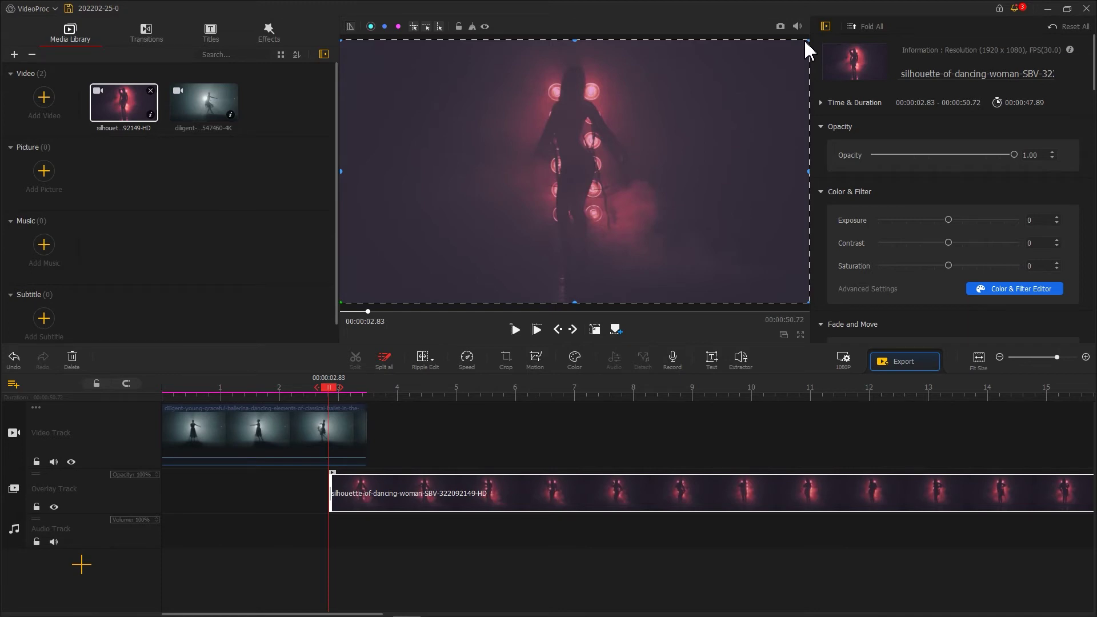
# Step: Lower the silhouette overlay's opacity to 0.54 and move the playhead to 00:00:03.23
pyautogui.moveTo(1013, 154); pyautogui.dragTo(951, 155)
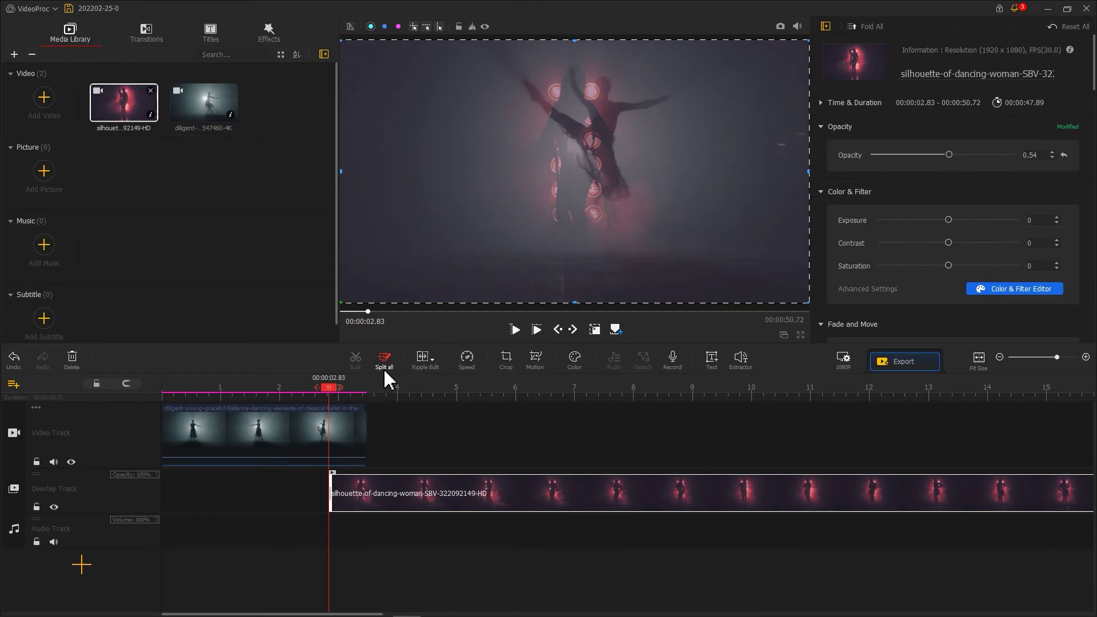
pyautogui.moveTo(328, 394); pyautogui.dragTo(351, 393)
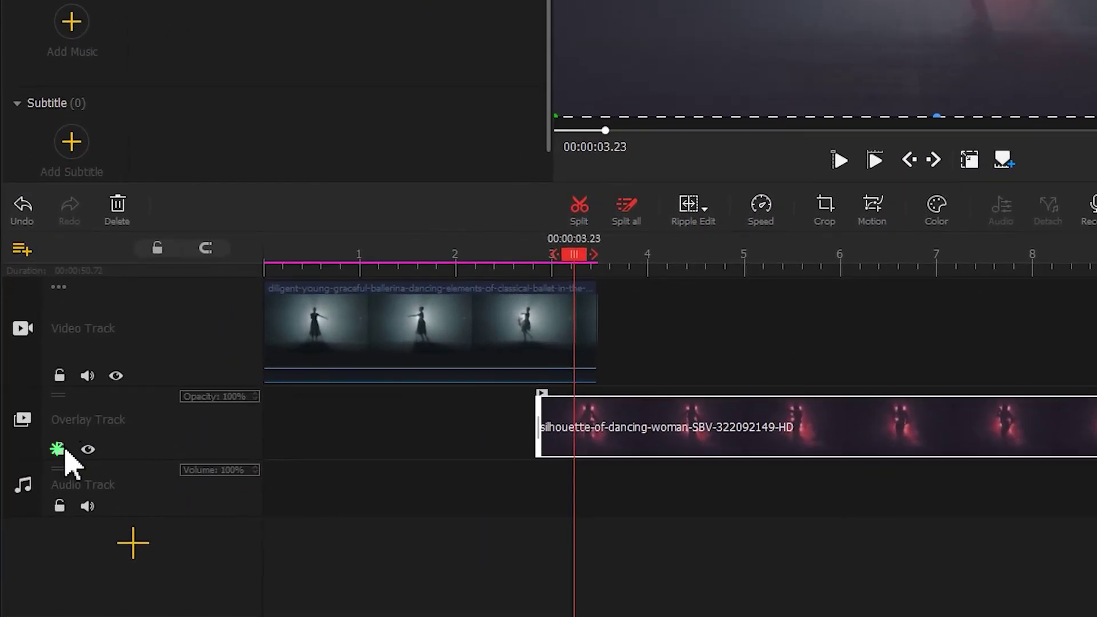
# Step: Scale the ballerina to 1.82, shift it left to align, and move the silhouette onto the main track
pyautogui.click(37, 506)
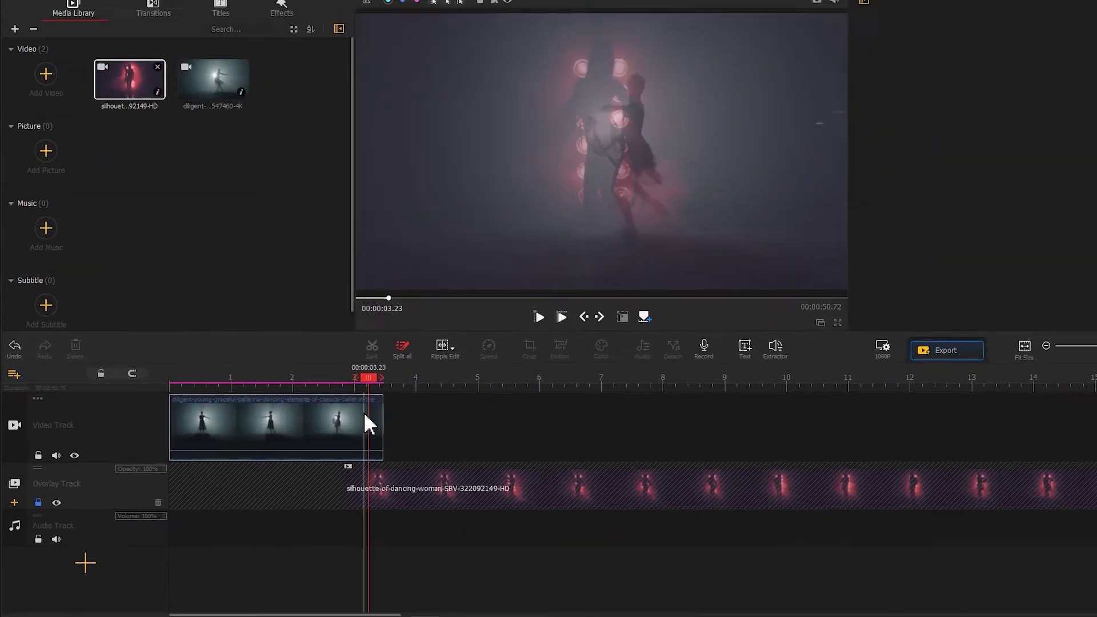
pyautogui.click(577, 331)
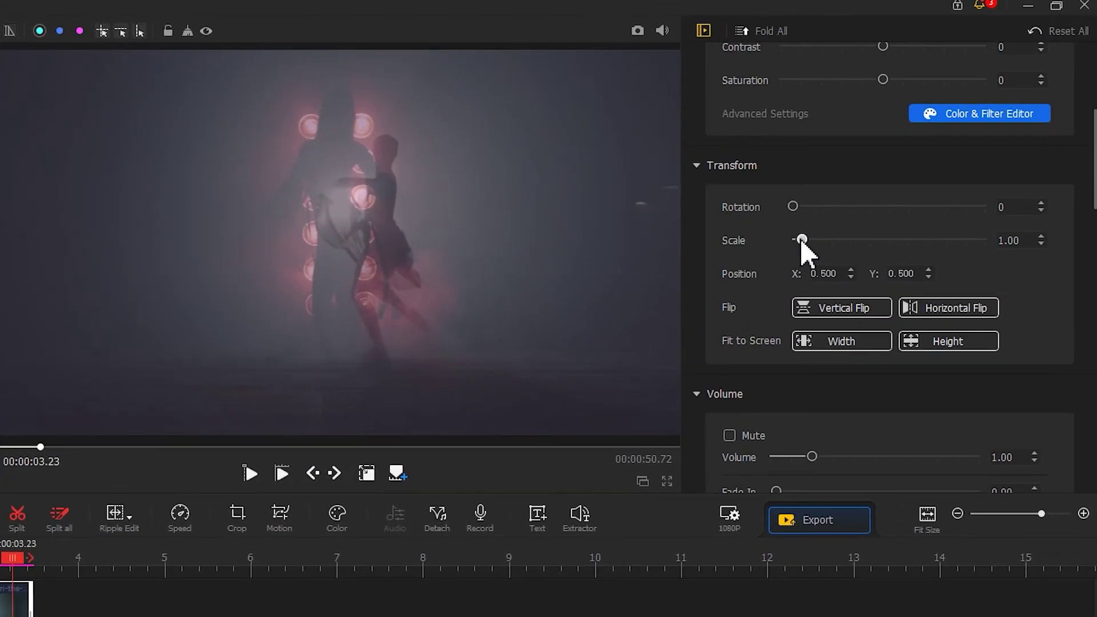
pyautogui.moveTo(892, 169); pyautogui.dragTo(897, 168)
pyautogui.moveTo(808, 240); pyautogui.dragTo(811, 240)
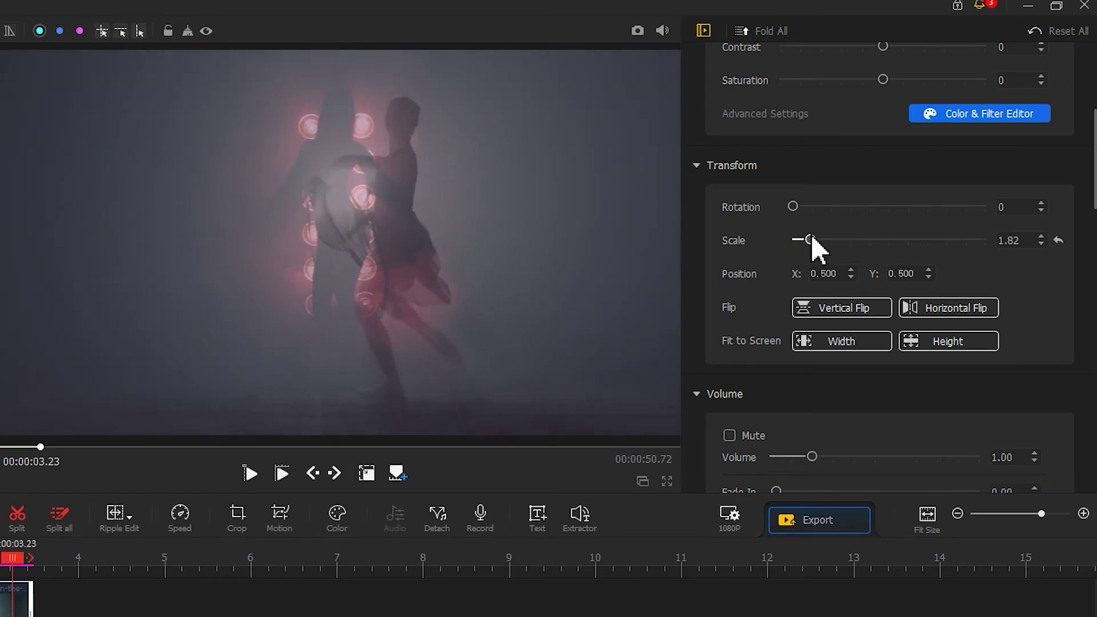
pyautogui.click(562, 258)
pyautogui.moveTo(562, 258); pyautogui.dragTo(513, 243)
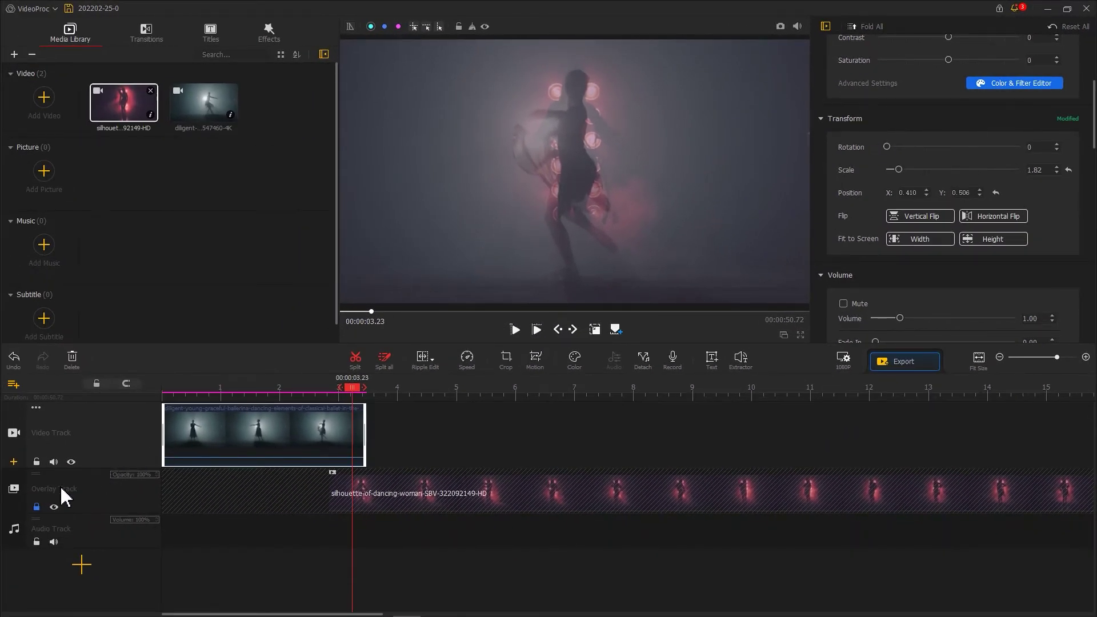
pyautogui.click(38, 506)
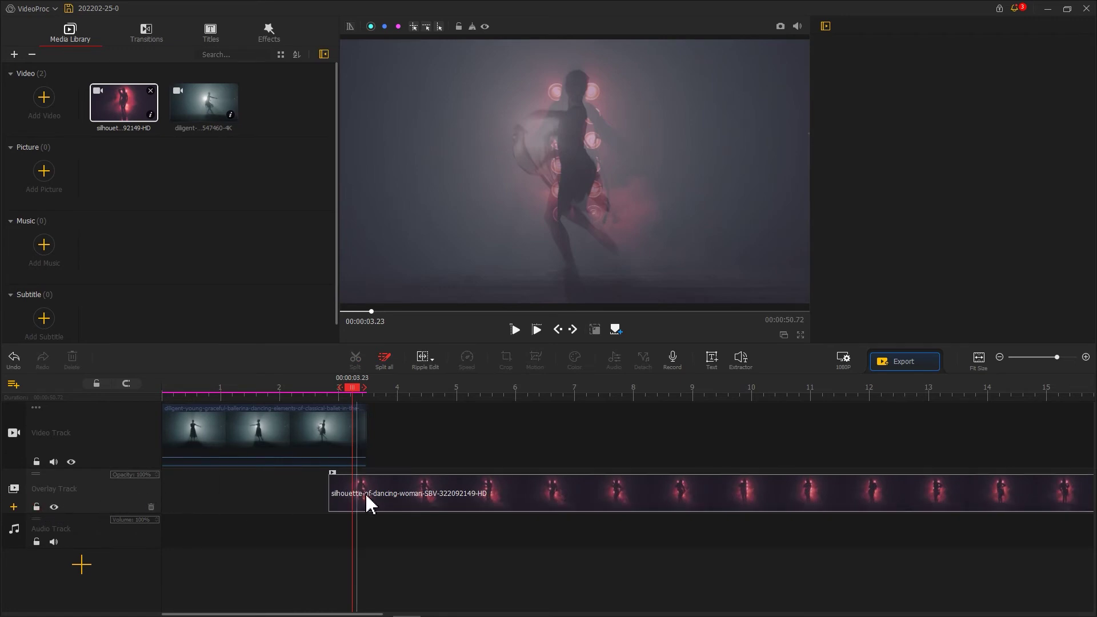
pyautogui.moveTo(367, 502); pyautogui.dragTo(418, 448)
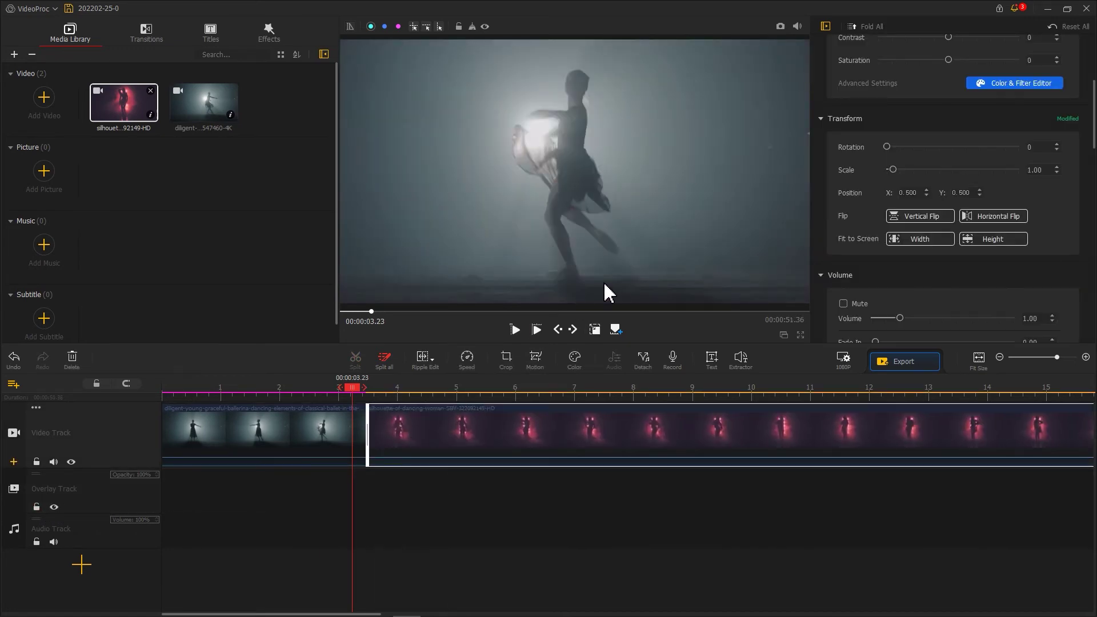
# Step: Drag Zoom Blur from the Transitions grid onto the ballerina–silhouette junction as a 2.50 s transition
pyautogui.scroll(5, 924, 150)
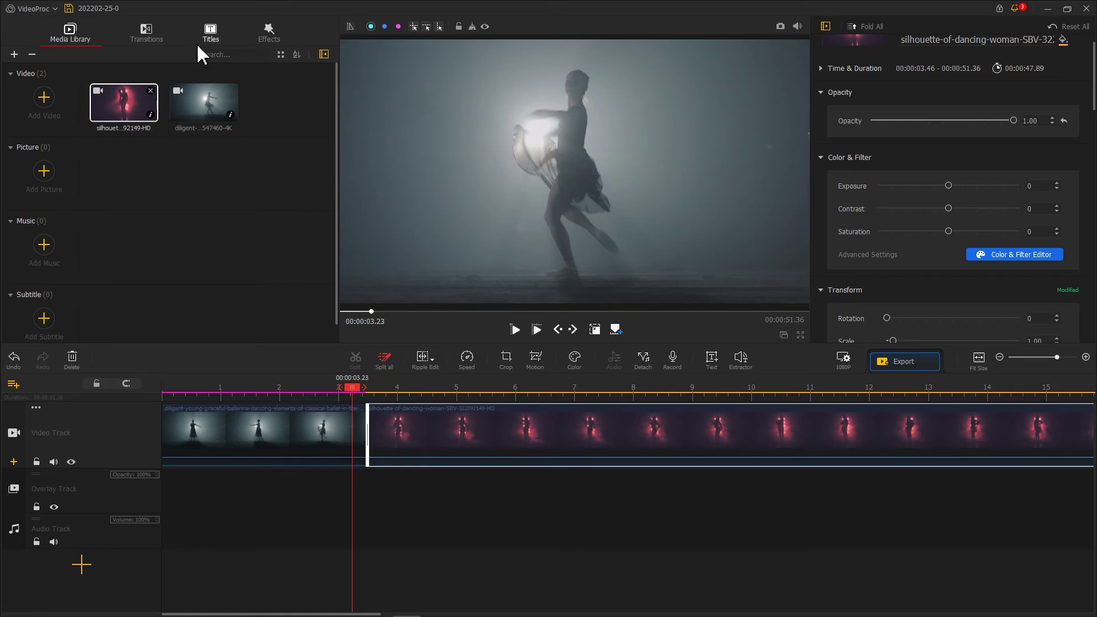
pyautogui.click(146, 35)
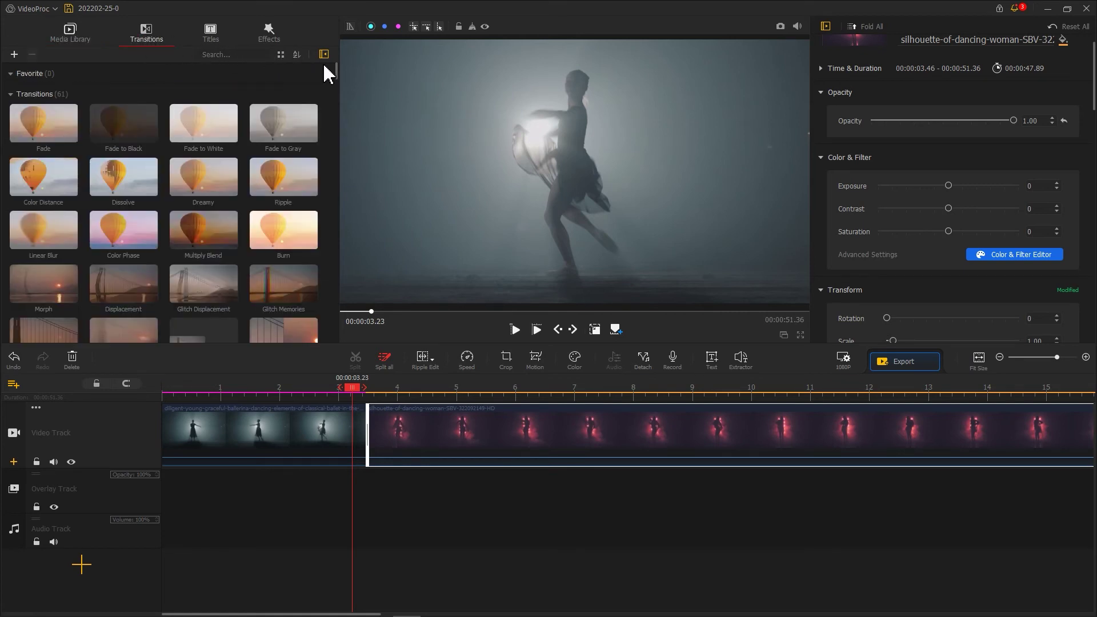
pyautogui.moveTo(335, 73); pyautogui.dragTo(331, 127)
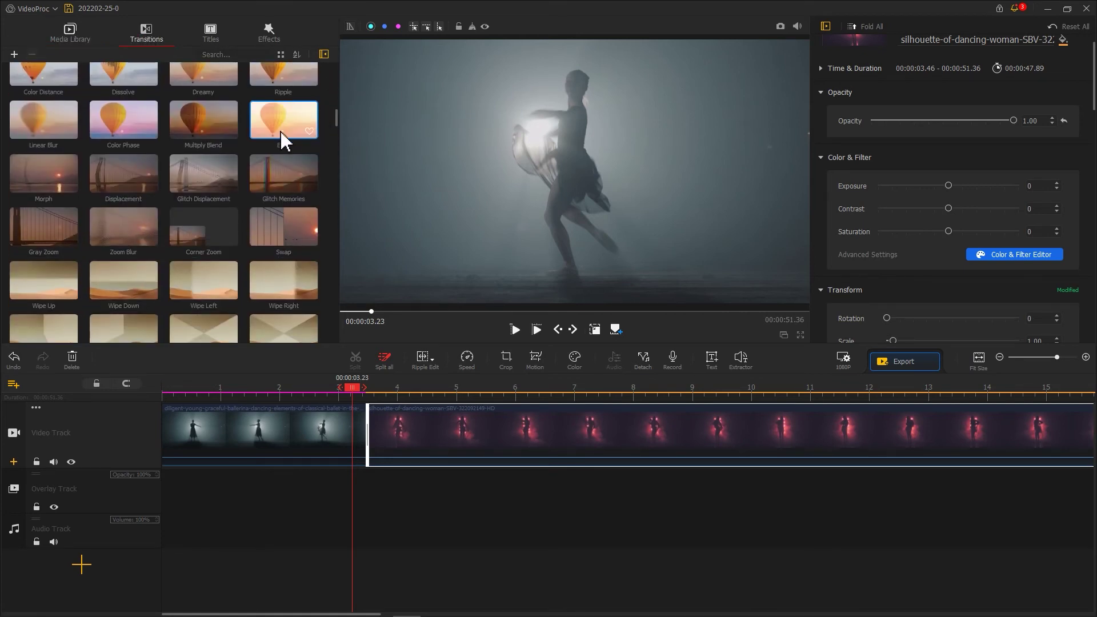
pyautogui.moveTo(147, 223); pyautogui.dragTo(355, 404)
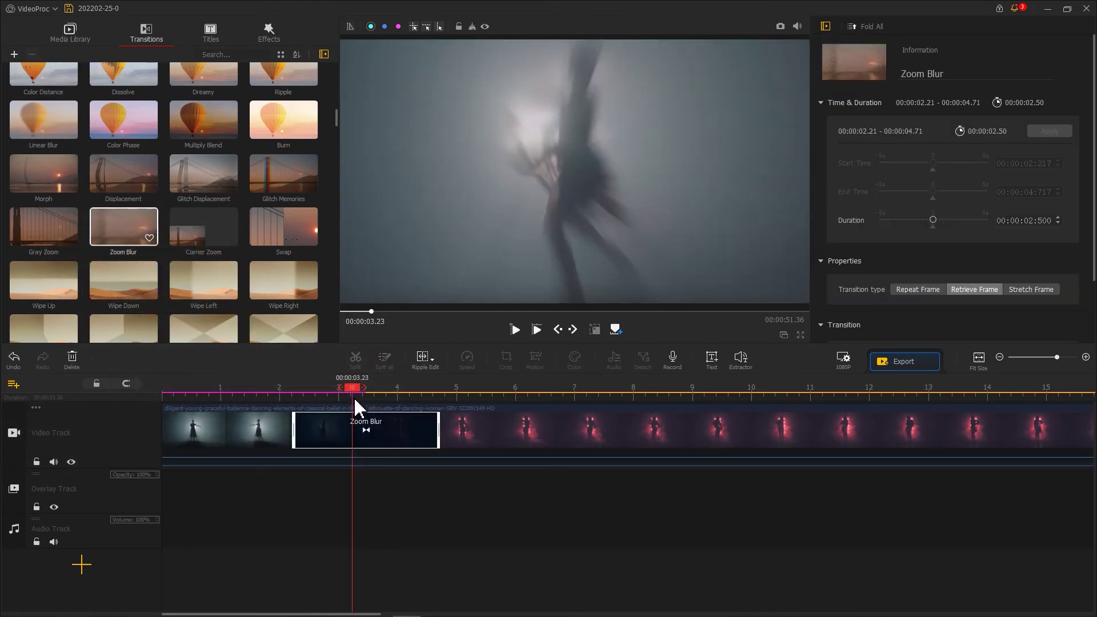